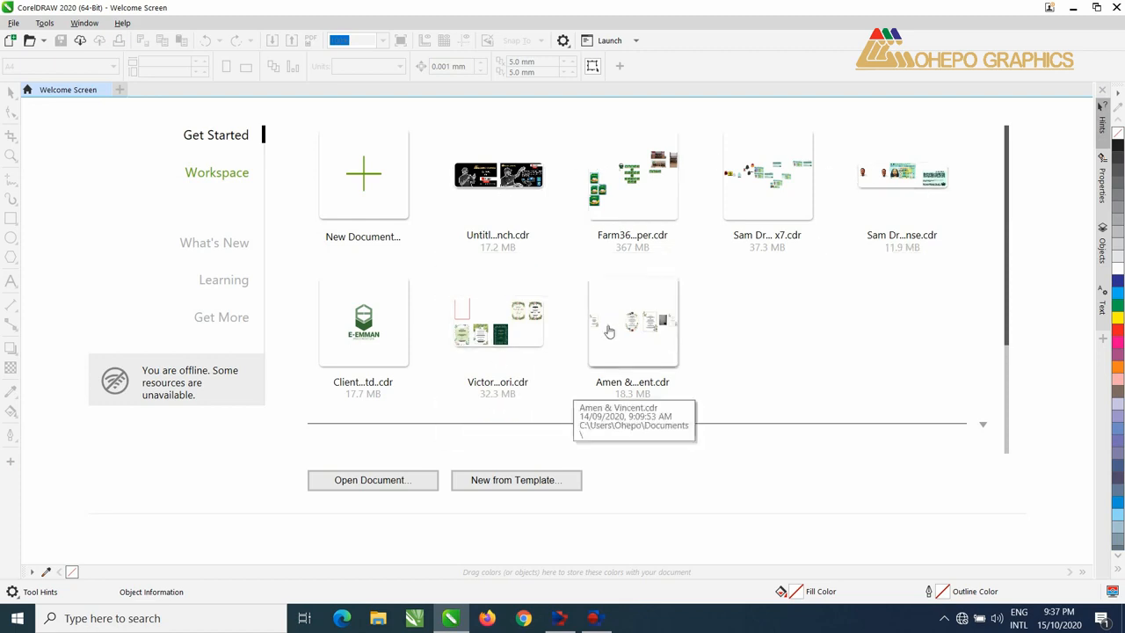
# Step: Create a new one-page RGB document named OhepoGraphics, A4 portrait, 210 × 297 mm, at 300 dpi
pyautogui.click(369, 178)
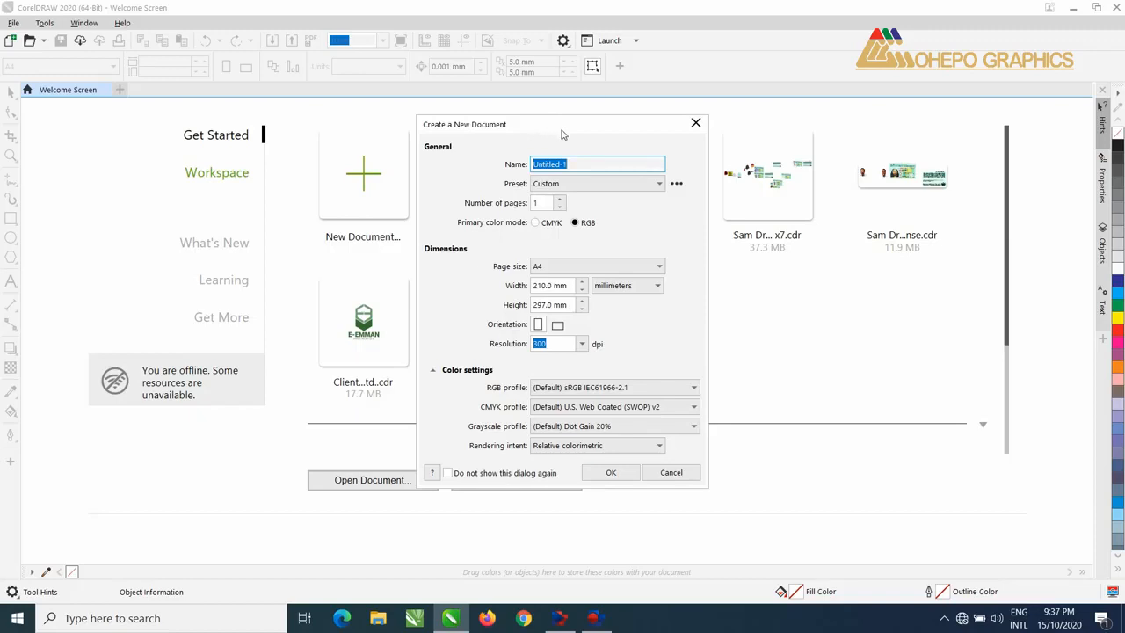
pyautogui.write('OhepoGraphics')
pyautogui.click(576, 223)
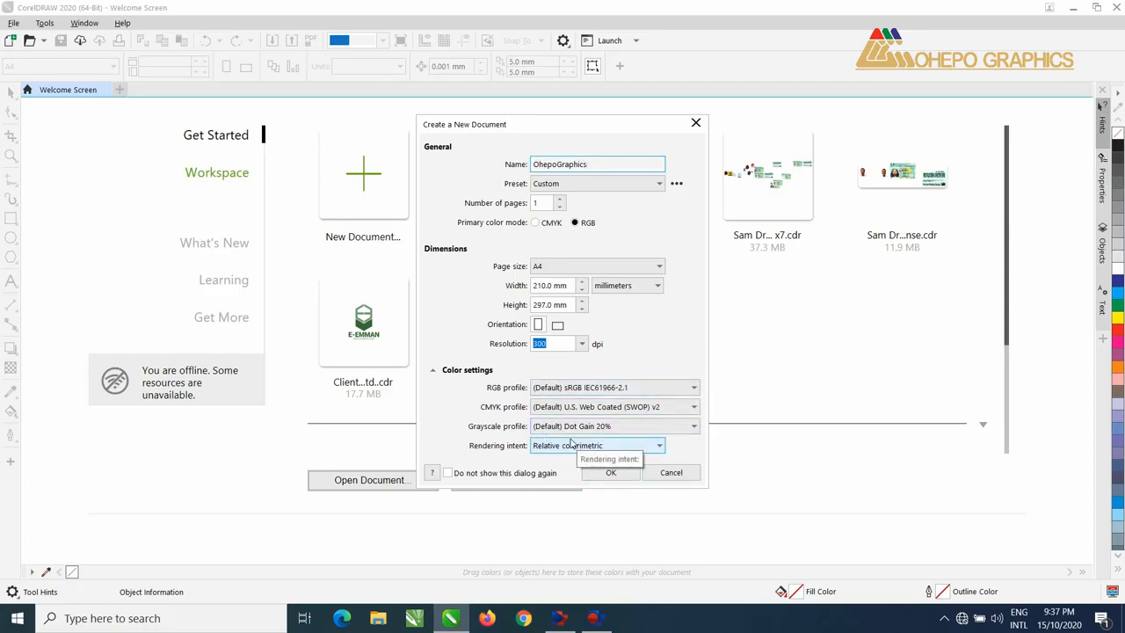
pyautogui.click(597, 474)
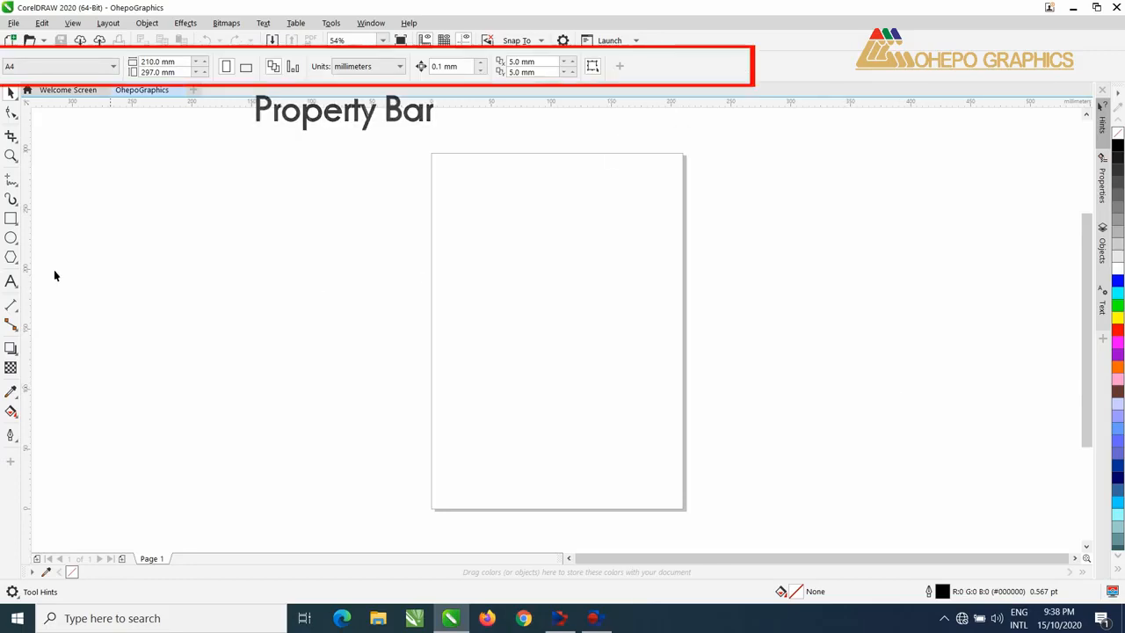
# Step: Compare the property bar options offered by the Ellipse, Pick and Zoom tools
pyautogui.click(10, 241)
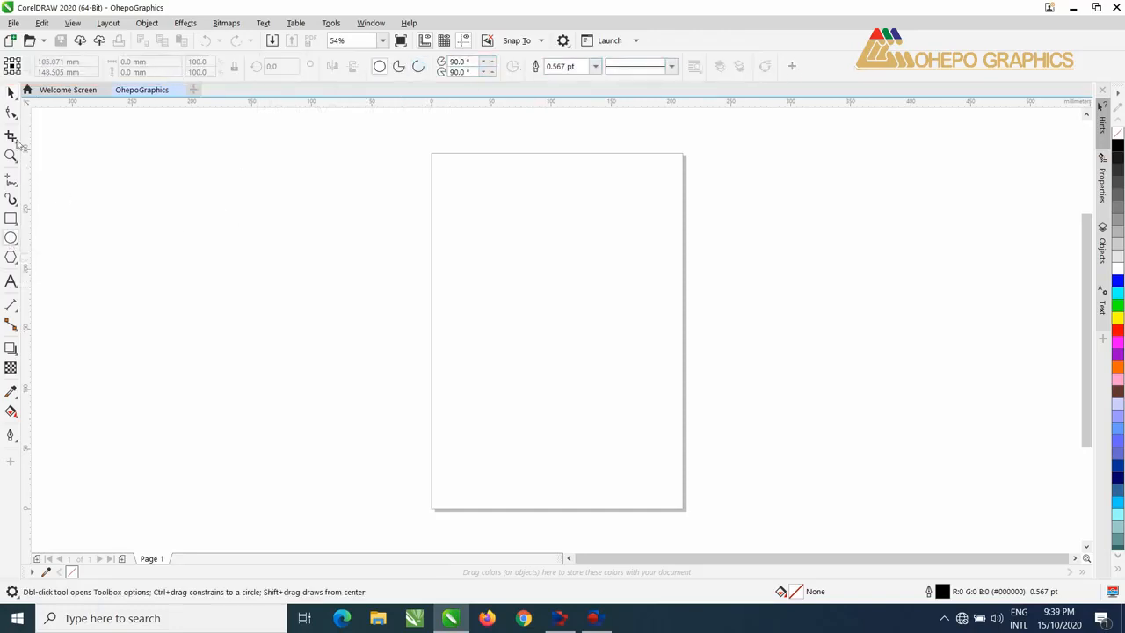
pyautogui.click(10, 91)
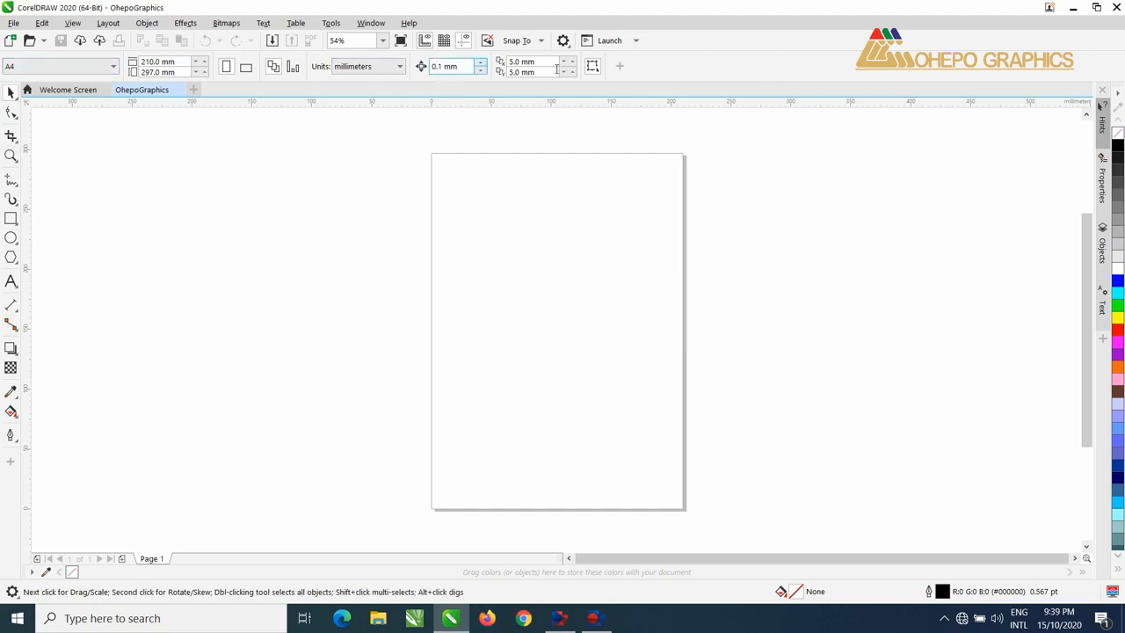
pyautogui.click(12, 156)
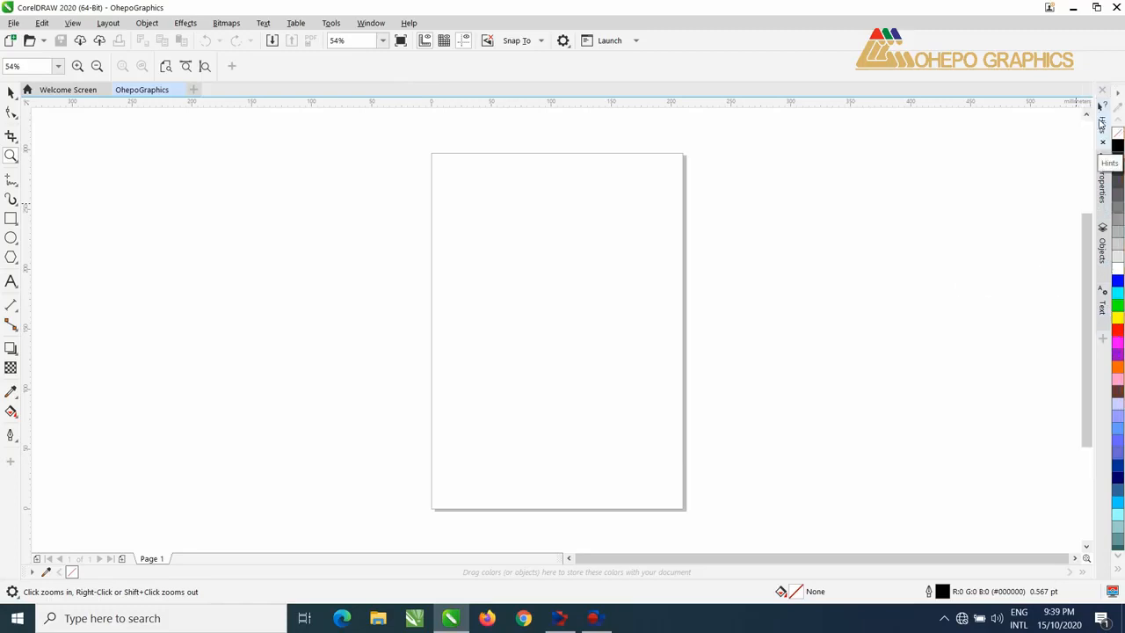
# Step: View the Zoom tool hints and the Properties docker, and collapse the docker area
pyautogui.click(1101, 123)
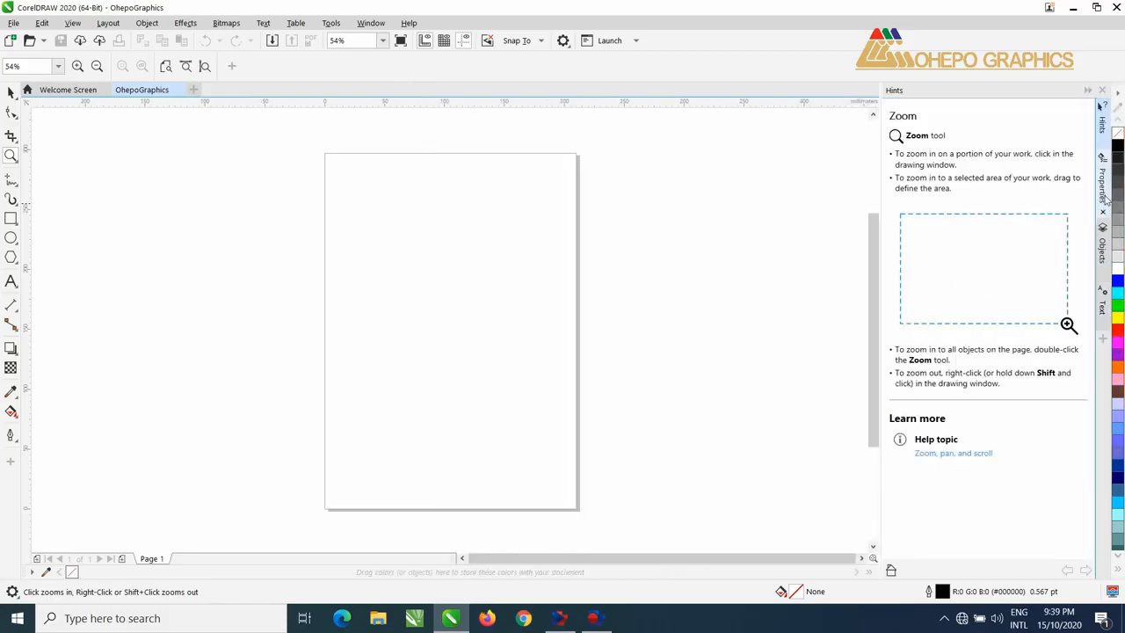
pyautogui.click(1087, 91)
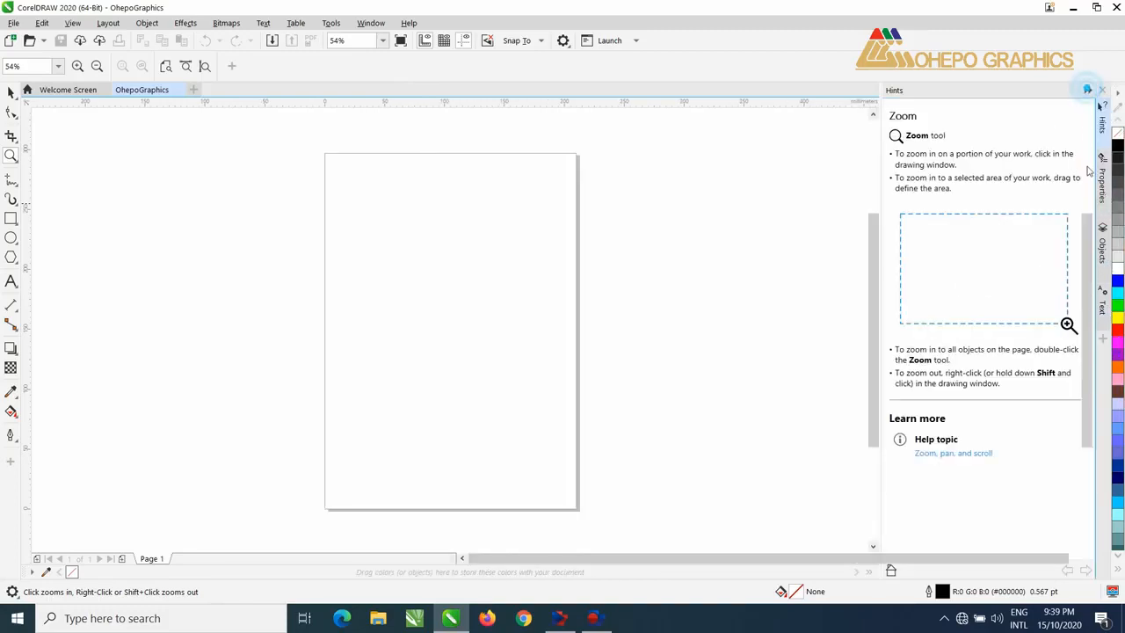
pyautogui.click(1105, 183)
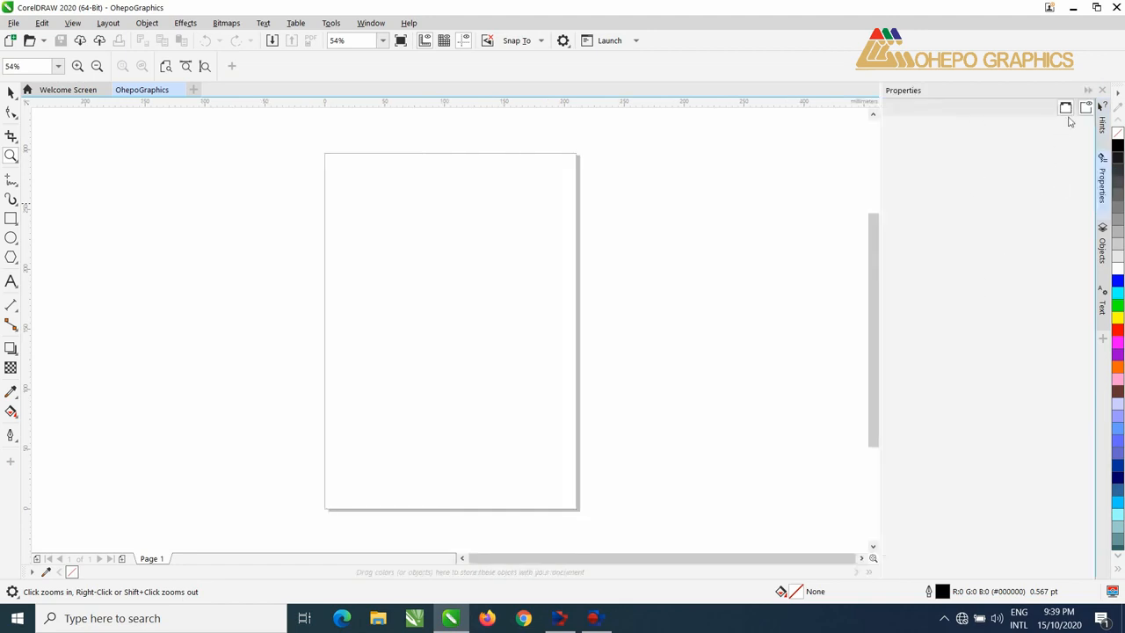
pyautogui.click(1087, 91)
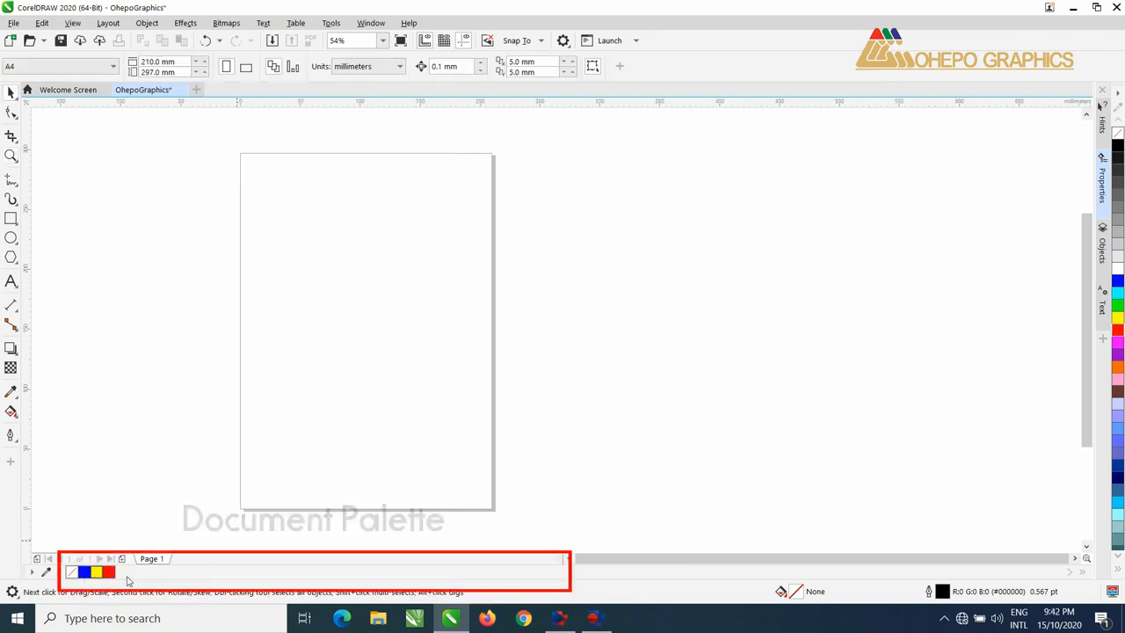
# Step: Draw four ellipses on the page, about 48 × 53 mm, 15 × 38 mm, 45 × 9 mm and 4 × 49 mm
pyautogui.click(10, 237)
pyautogui.moveTo(340, 239); pyautogui.dragTo(405, 310)
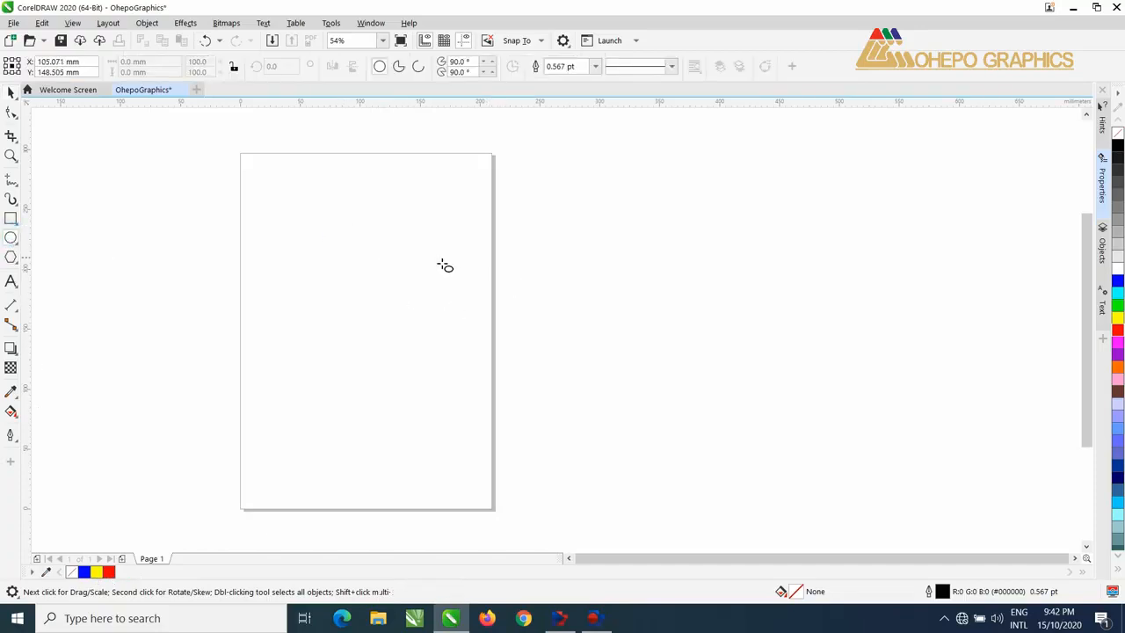
pyautogui.moveTo(433, 239); pyautogui.dragTo(453, 286)
pyautogui.moveTo(429, 365); pyautogui.dragTo(375, 376)
pyautogui.moveTo(296, 312)
pyautogui.mouseDown()
pyautogui.moveTo(296, 261)
pyautogui.moveTo(279, 246)
pyautogui.mouseUp()
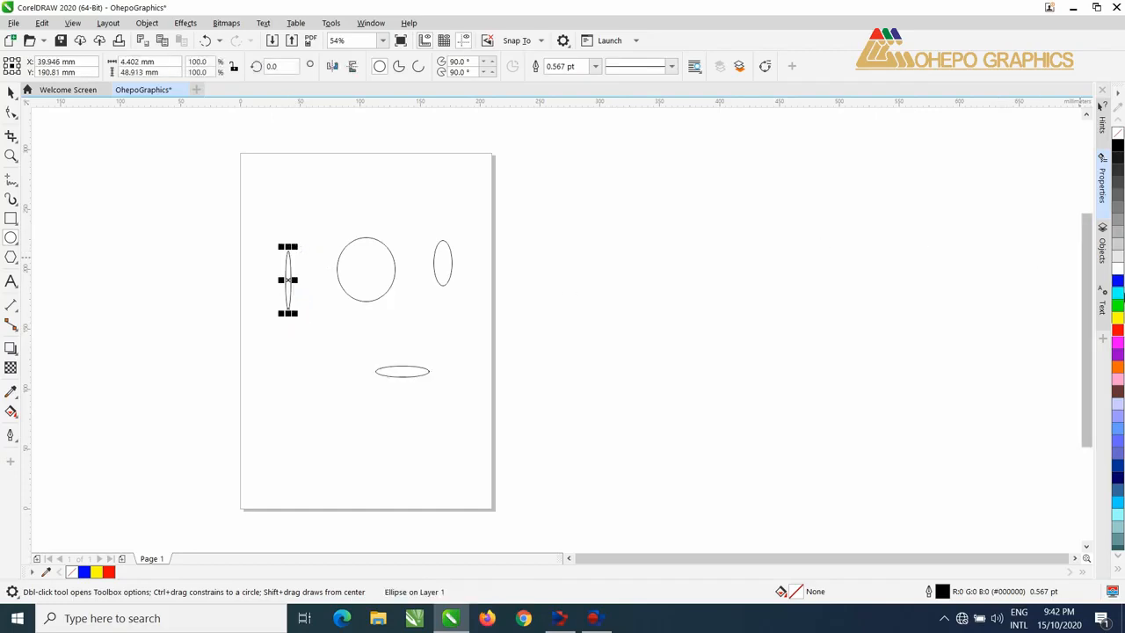
# Step: Fill the narrowest upright ellipse blue, the large round one yellow, the other upright one red and the flat one orange
pyautogui.click(1117, 279)
pyautogui.click(377, 278)
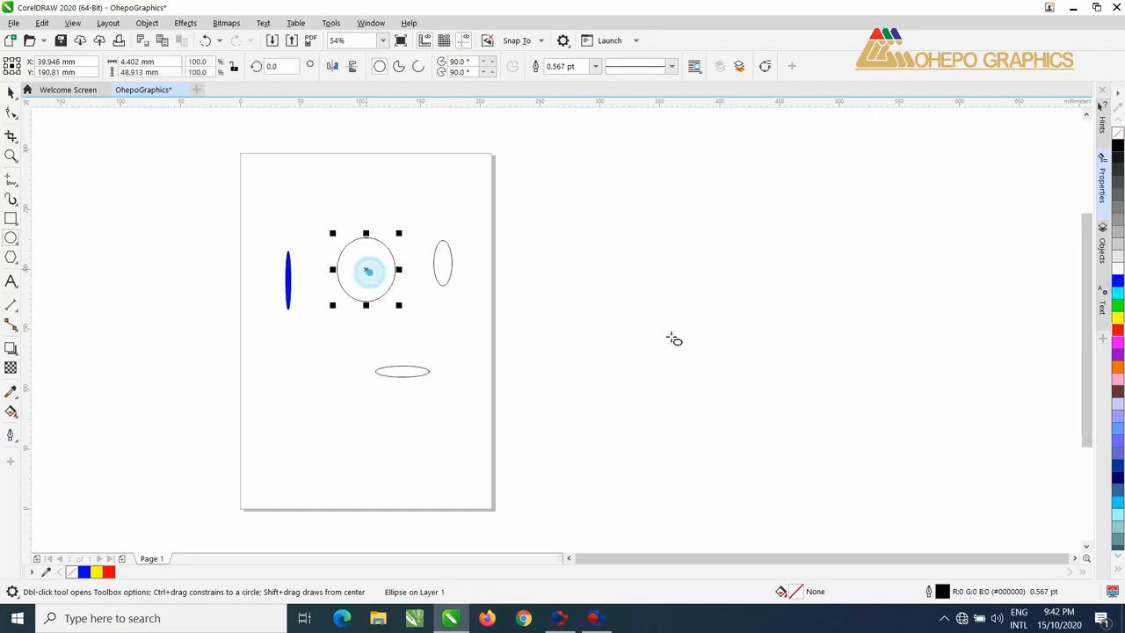
pyautogui.click(1117, 318)
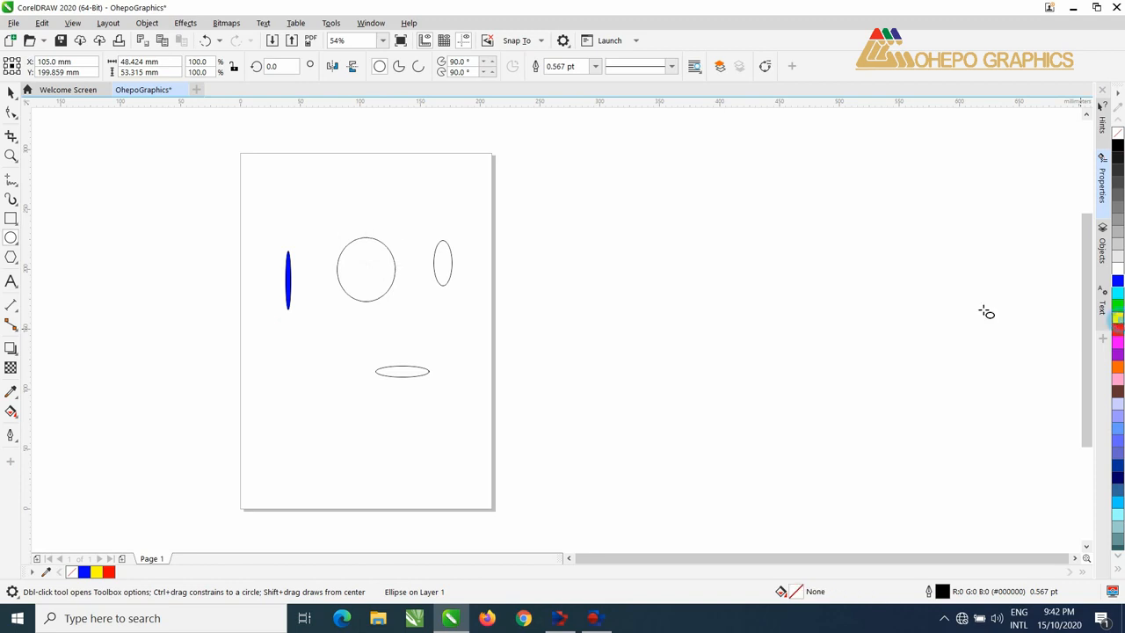
pyautogui.click(444, 263)
pyautogui.click(1116, 329)
pyautogui.moveTo(402, 370); pyautogui.dragTo(430, 376)
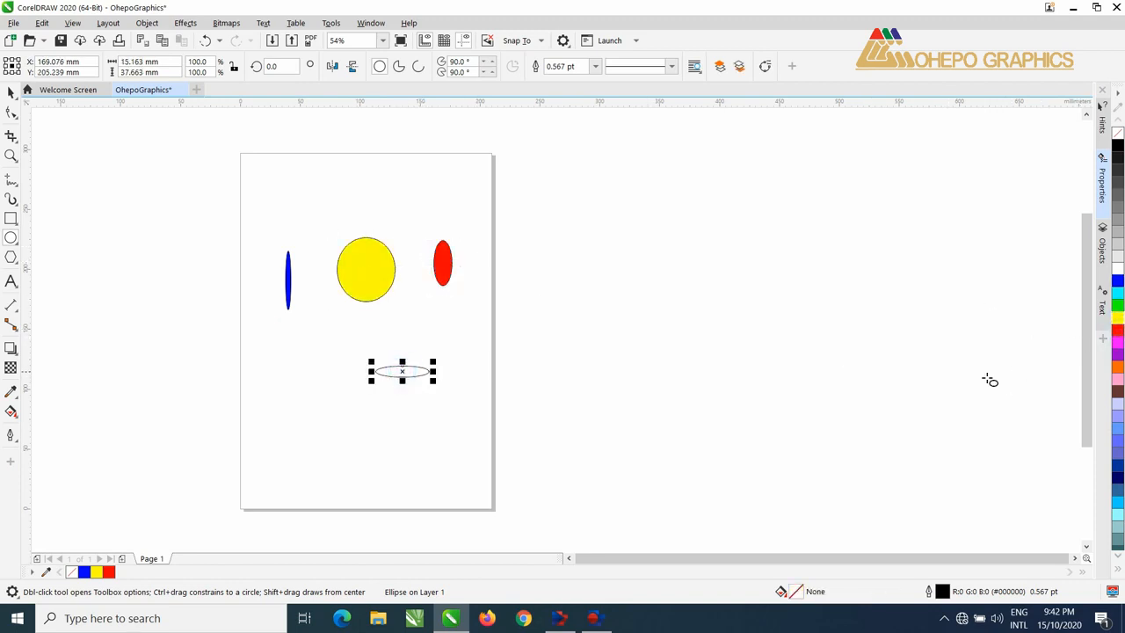
pyautogui.click(1117, 376)
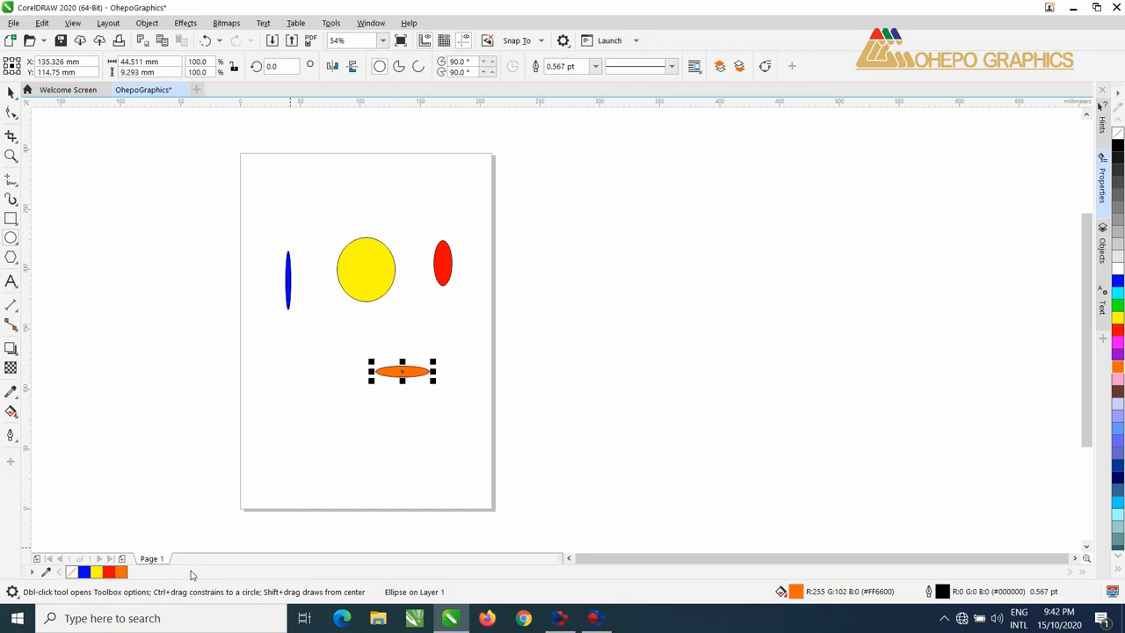
# Step: Add a second page after Page 1, switch between the two pages and return to Page 1
pyautogui.click(151, 558)
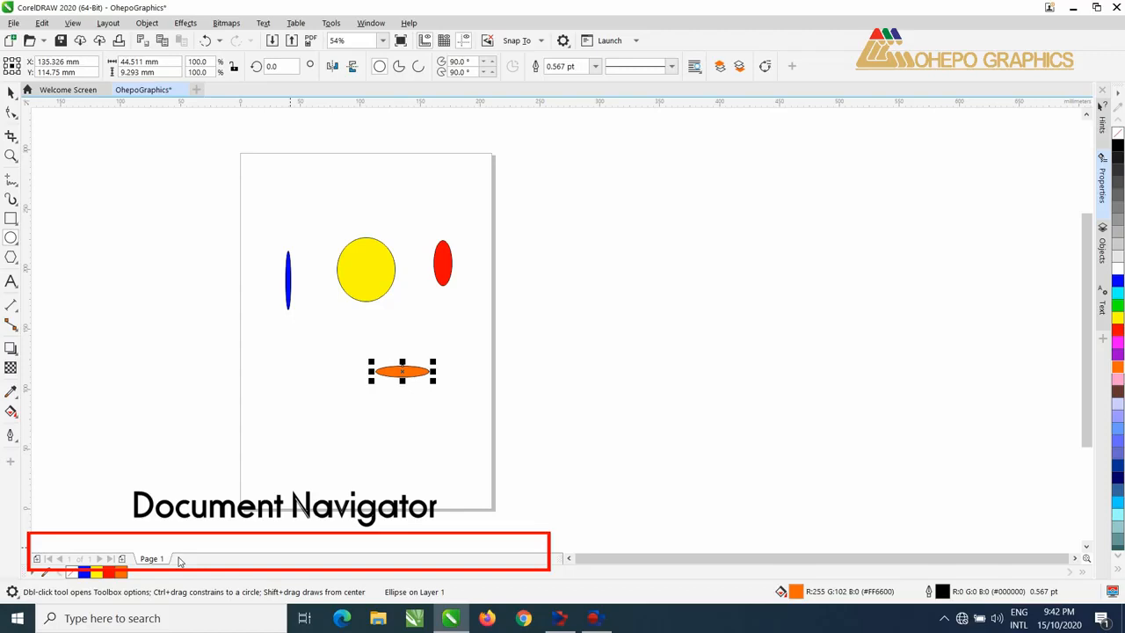
pyautogui.click(121, 558)
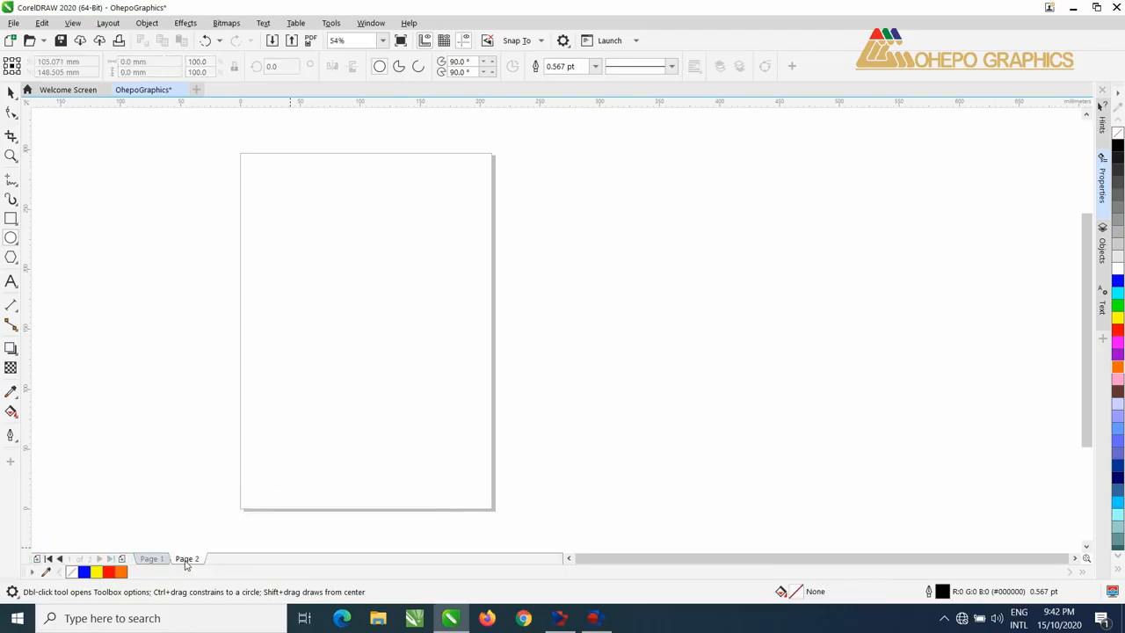
pyautogui.click(186, 561)
pyautogui.click(148, 560)
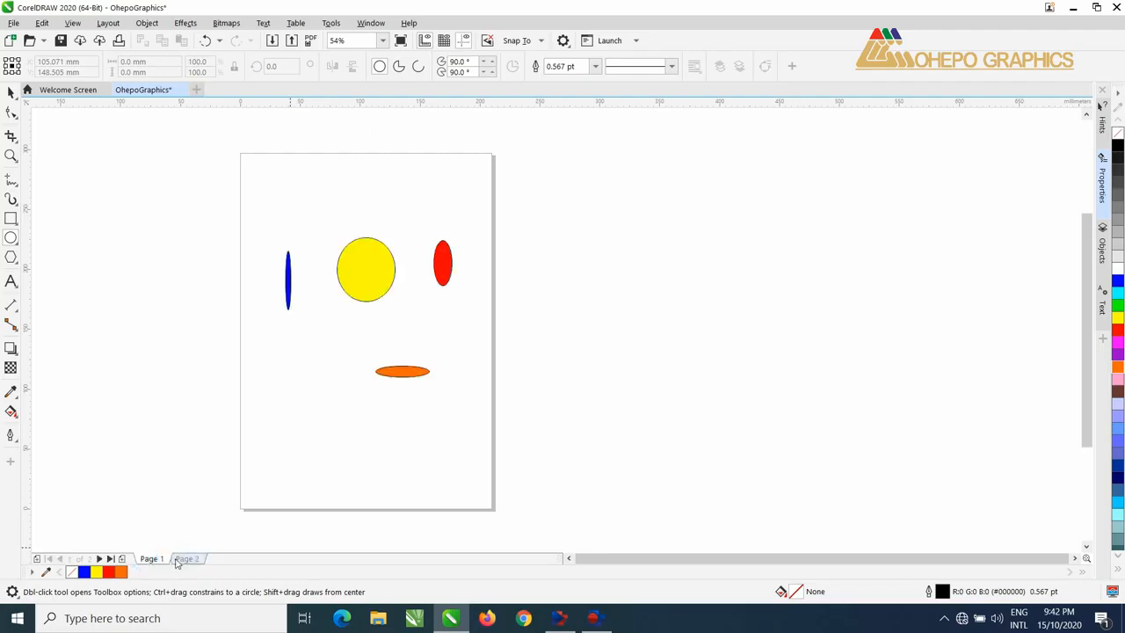
pyautogui.click(179, 560)
pyautogui.click(146, 561)
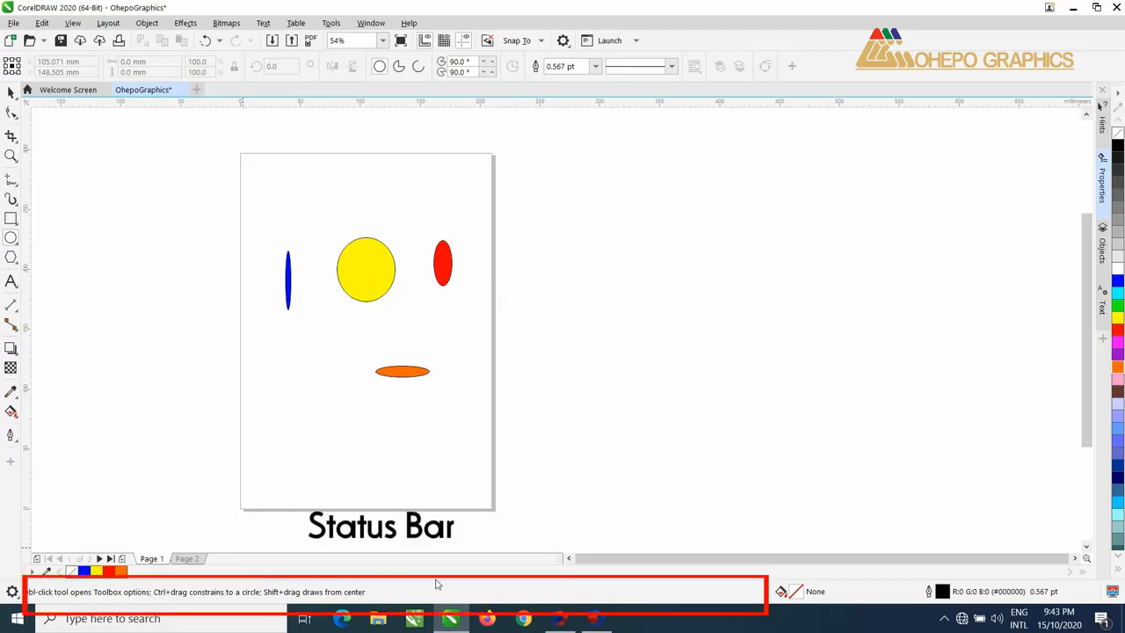
# Step: Select the yellow, red and orange ellipses in turn to read their fill and outline details in the status bar
pyautogui.click(373, 266)
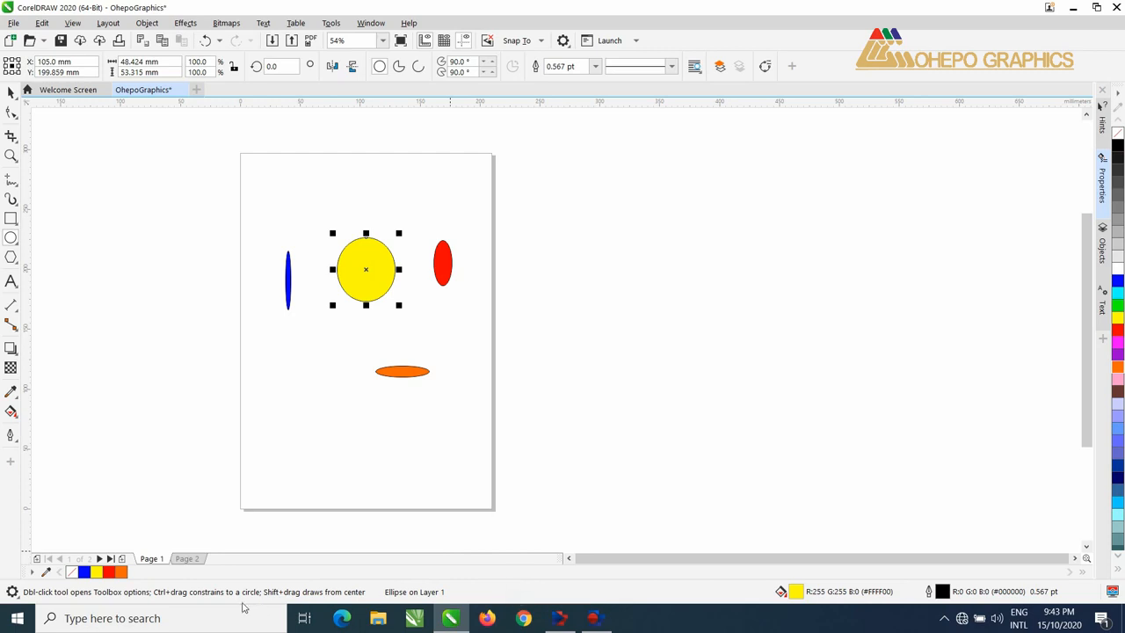
pyautogui.click(449, 274)
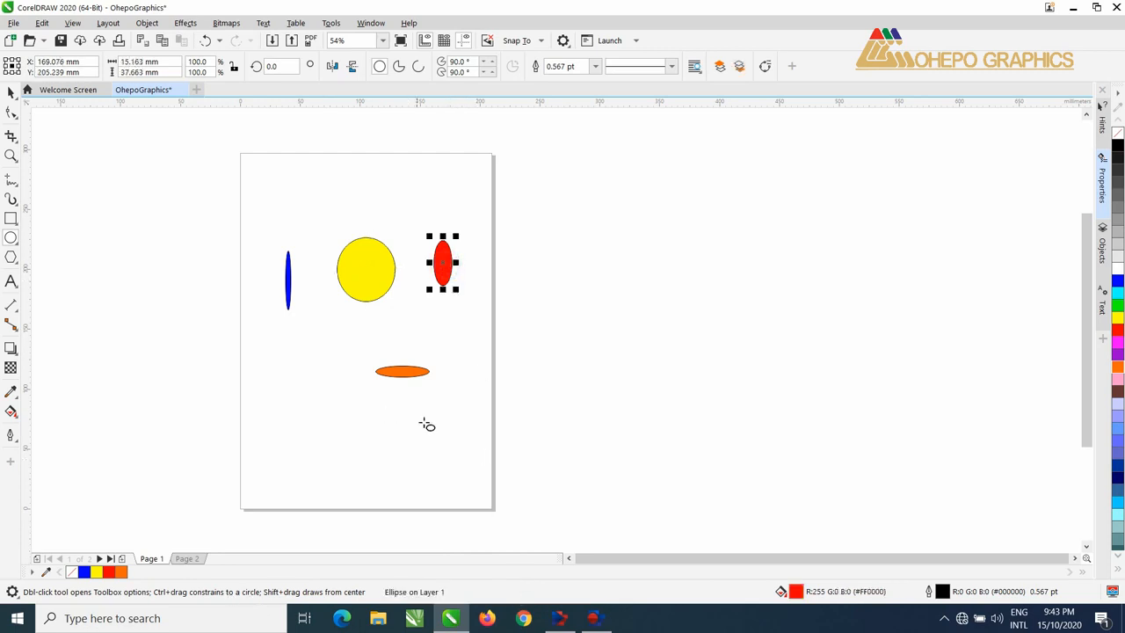
pyautogui.click(414, 373)
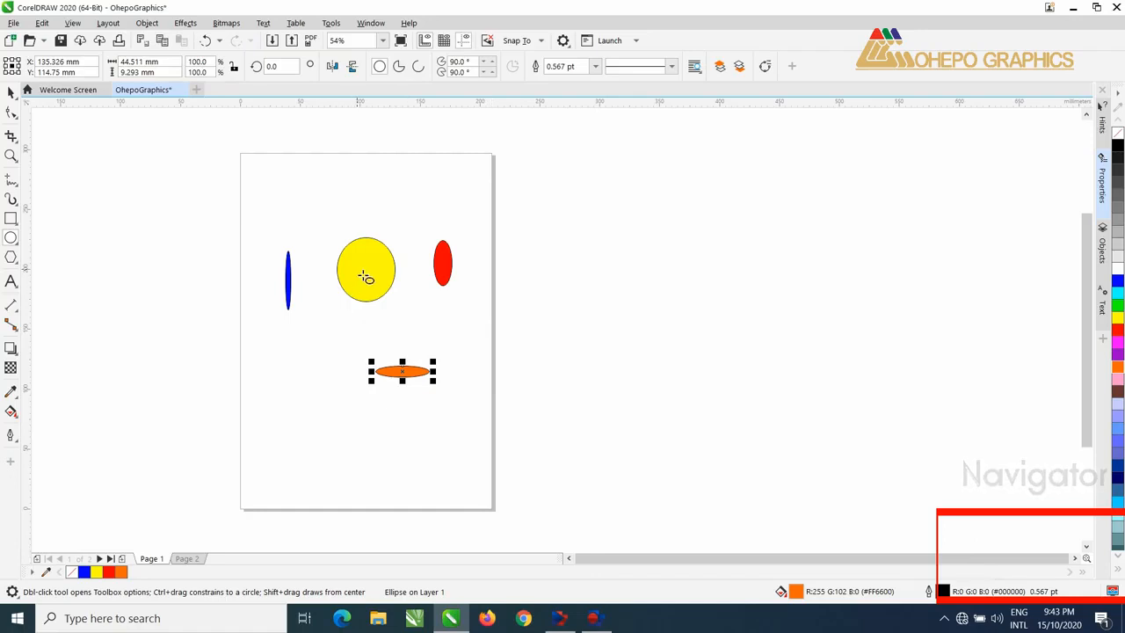
# Step: Move the yellow ellipse far beyond the page's right edge and the red ellipse far beyond its left edge
pyautogui.click(9, 93)
pyautogui.click(367, 270)
pyautogui.moveTo(373, 279); pyautogui.dragTo(1090, 305)
pyautogui.moveTo(314, 279); pyautogui.dragTo(1081, 287)
pyautogui.moveTo(379, 267); pyautogui.dragTo(41, 288)
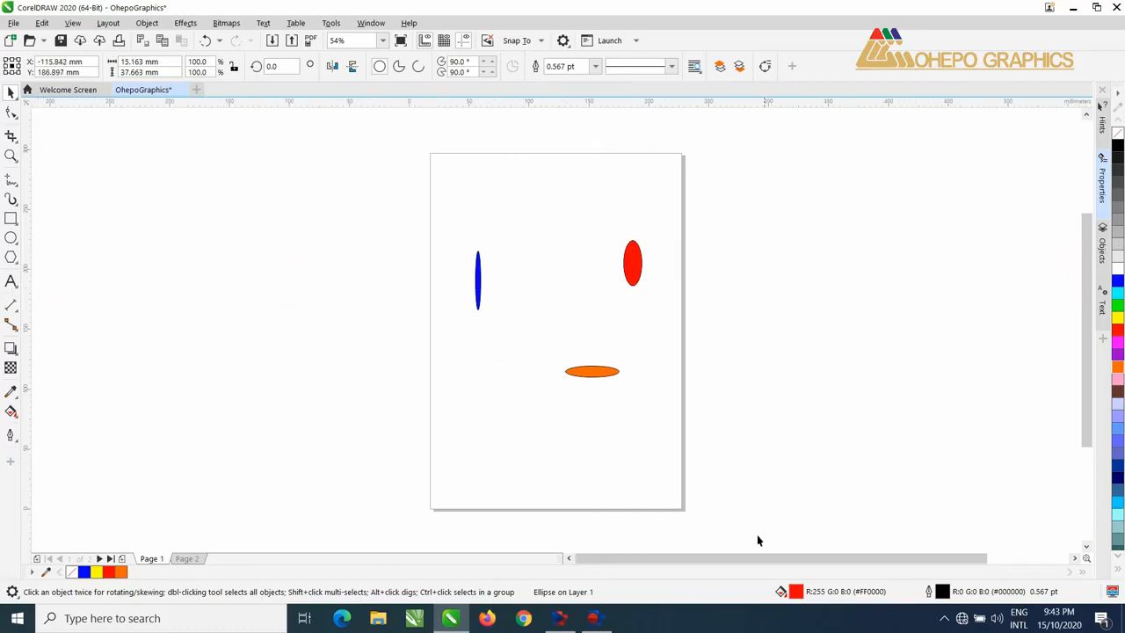
pyautogui.moveTo(1089, 573)
pyautogui.mouseDown()
pyautogui.moveTo(1037, 565)
pyautogui.moveTo(1094, 567)
pyautogui.mouseUp()
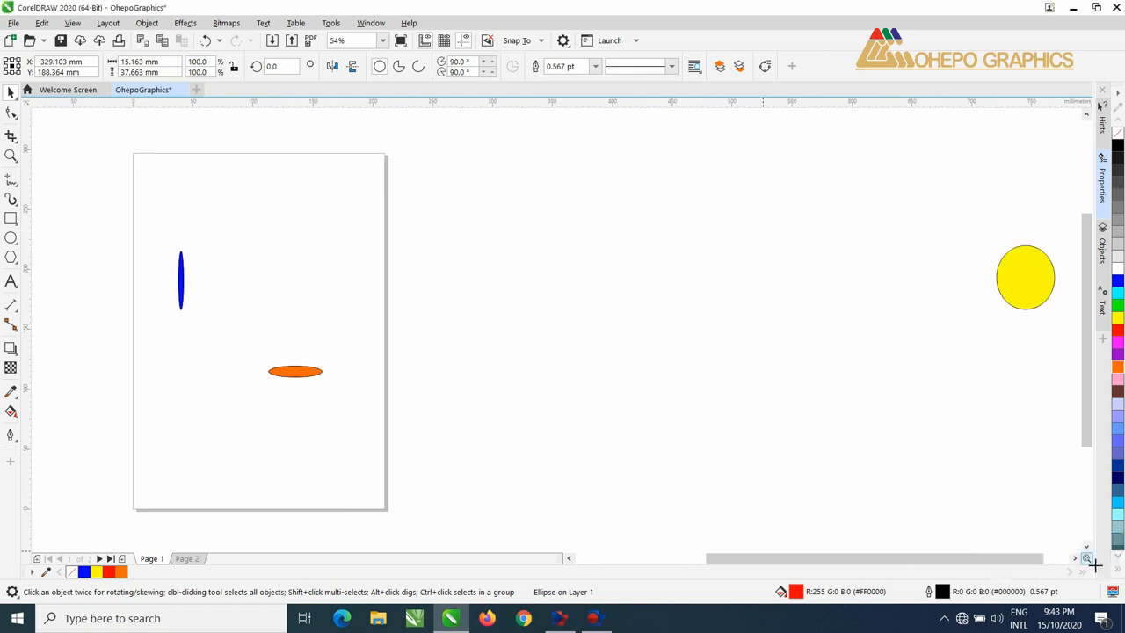